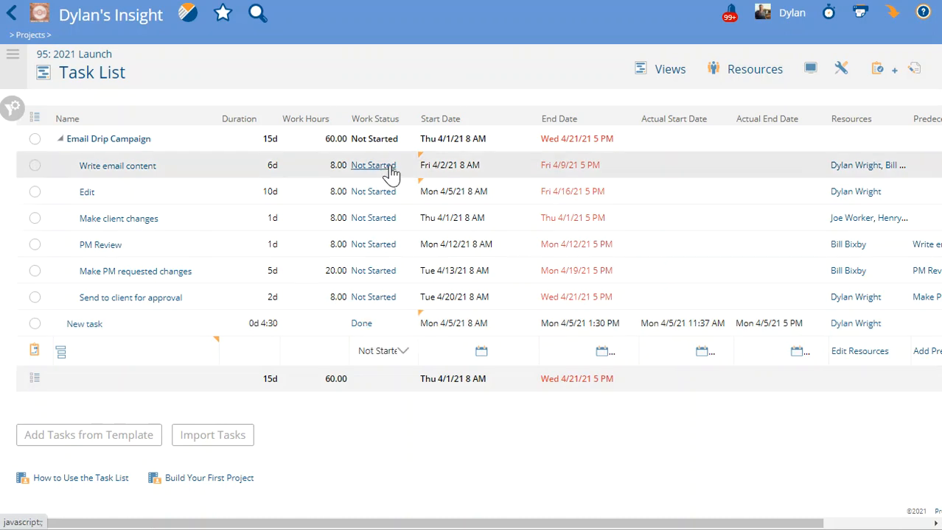
# Set the work status of the "Write email content" task to Started and save it
pyautogui.click(382, 167)
pyautogui.click(359, 214)
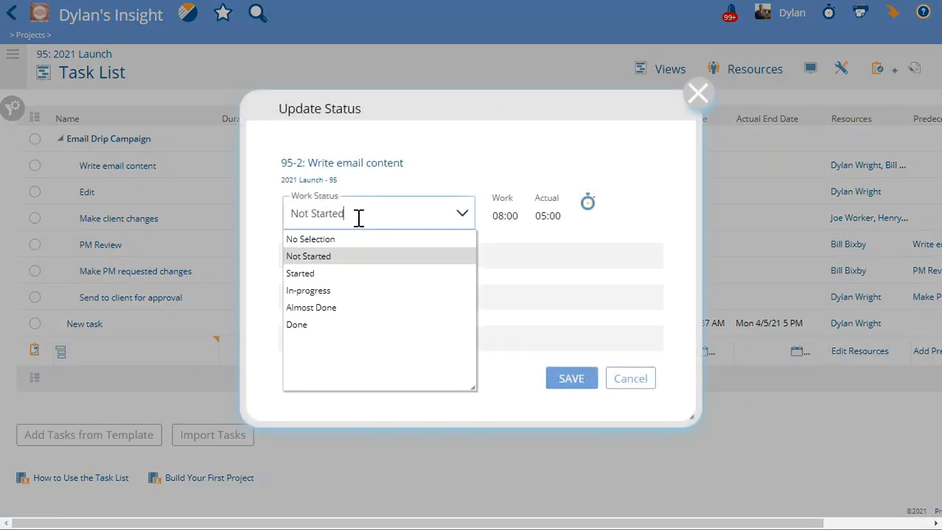
pyautogui.click(336, 277)
pyautogui.click(578, 381)
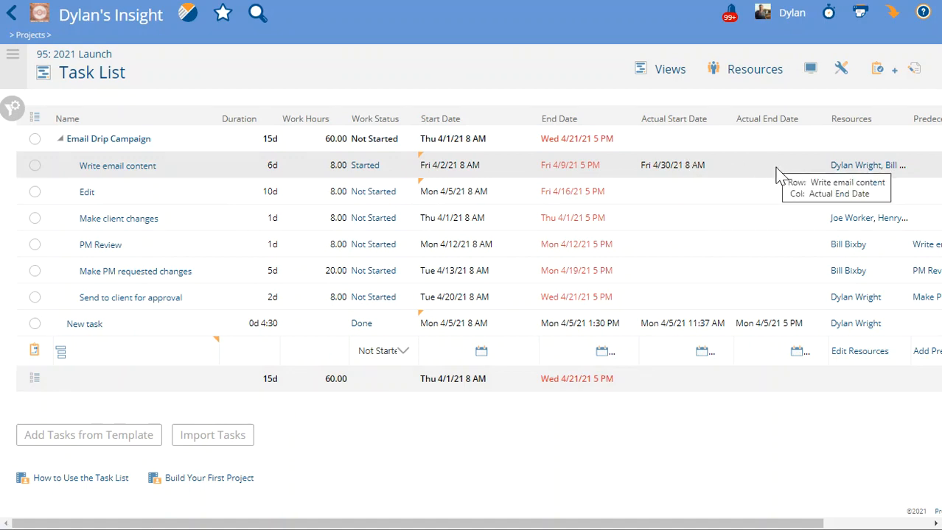
# Change the work status of the "Write email content" task to Done and save it
pyautogui.click(364, 168)
pyautogui.click(376, 214)
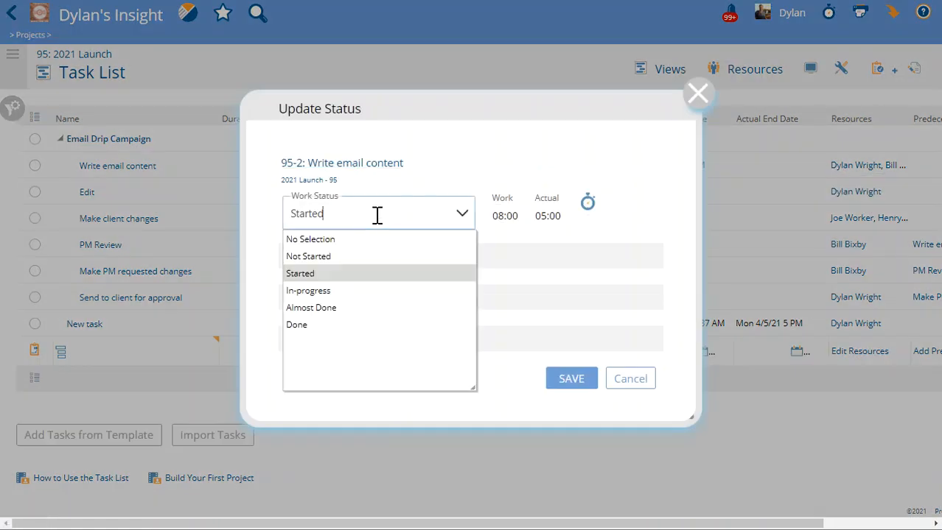
pyautogui.click(344, 325)
pyautogui.click(577, 386)
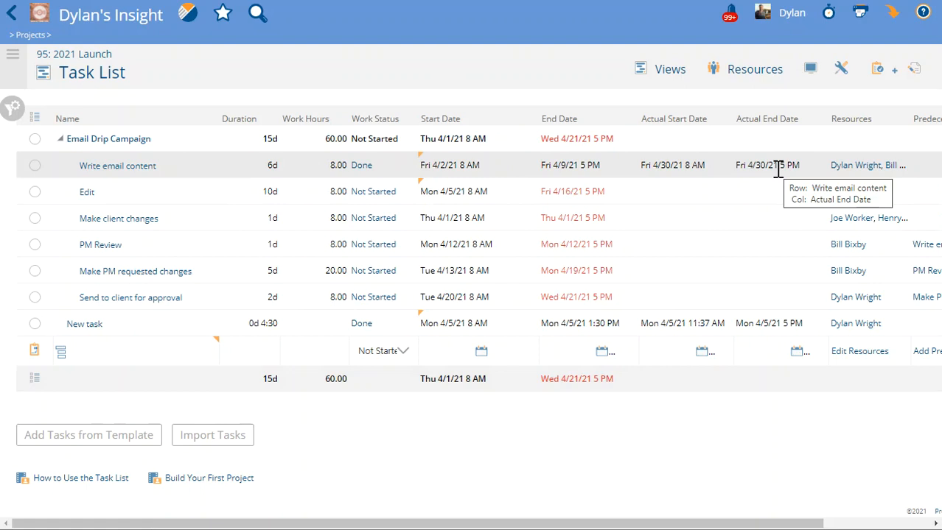
# Open the project's task defaults and review the choices for automatically setting the Task Actual Start Date
pyautogui.click(913, 69)
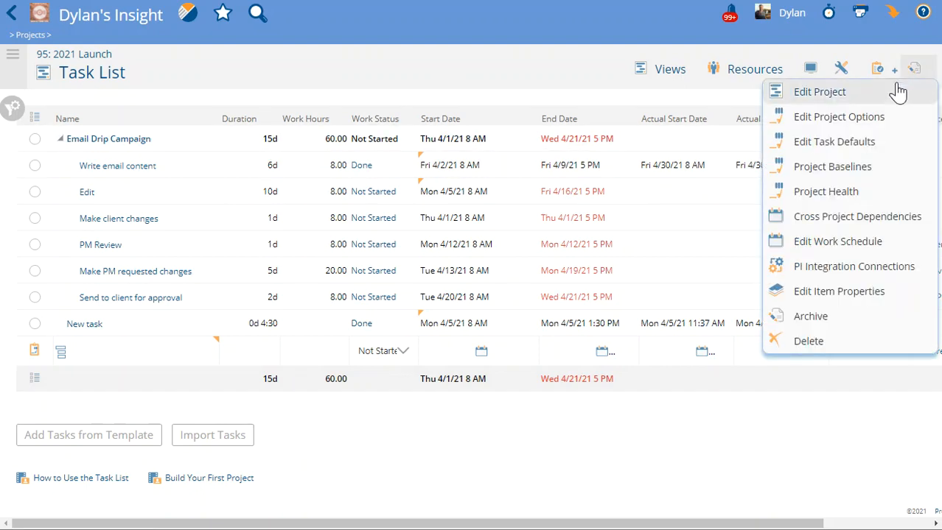
pyautogui.click(834, 147)
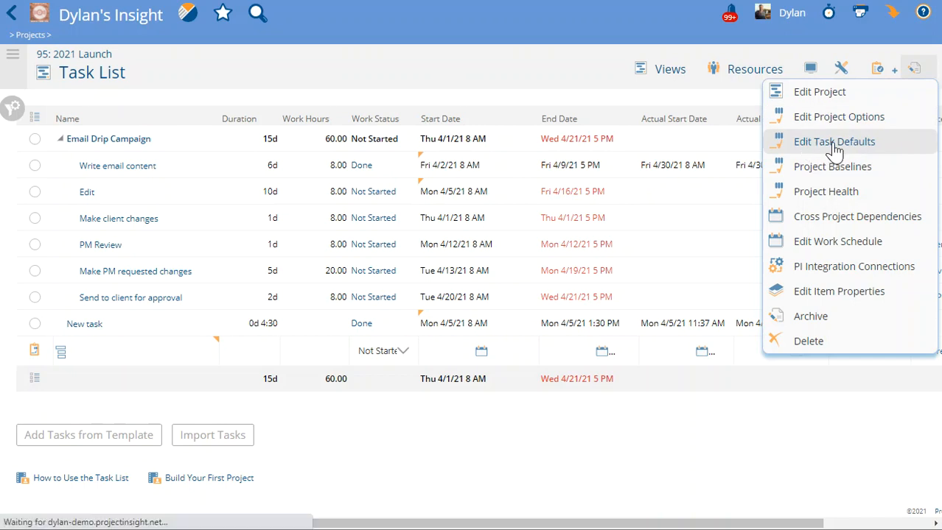
pyautogui.scroll(-8, 483, 214)
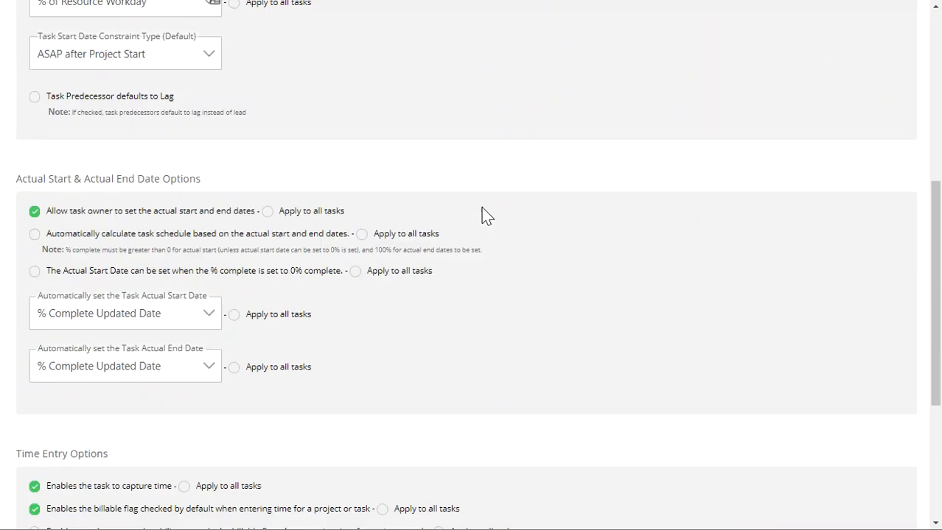
pyautogui.scroll(1, 484, 215)
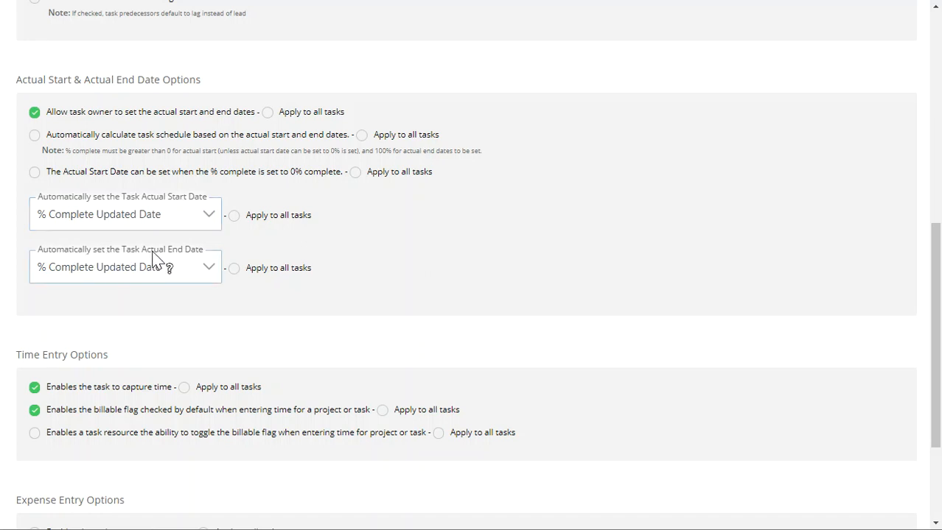
pyautogui.click(156, 220)
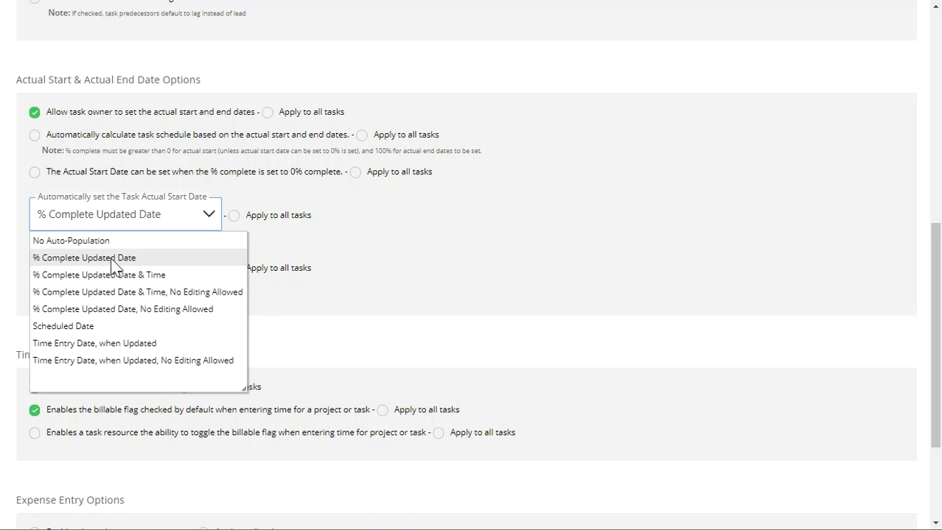
pyautogui.click(384, 222)
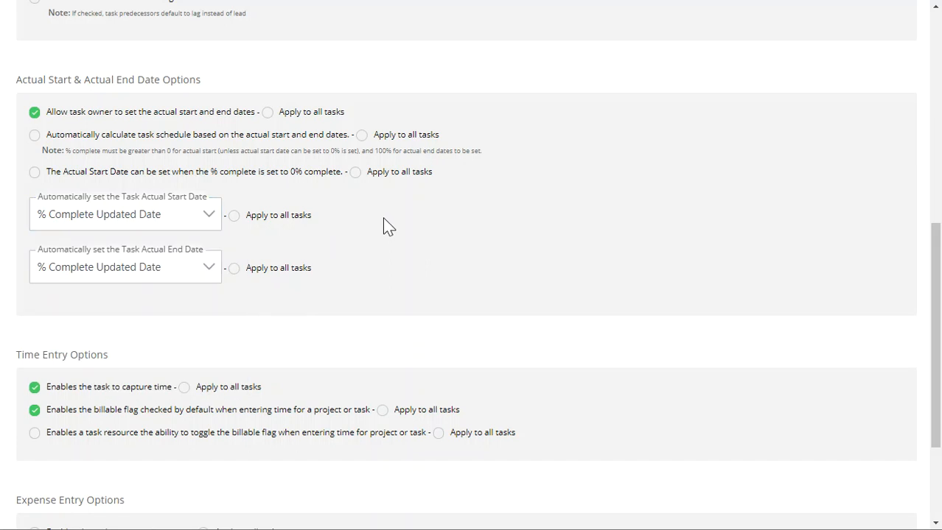
# Set the automatic Task Actual Start and End Dates to % Complete Updated Date & Time and apply both to all tasks
pyautogui.click(129, 217)
pyautogui.click(126, 275)
pyautogui.click(134, 275)
pyautogui.click(136, 328)
pyautogui.click(233, 270)
pyautogui.click(234, 217)
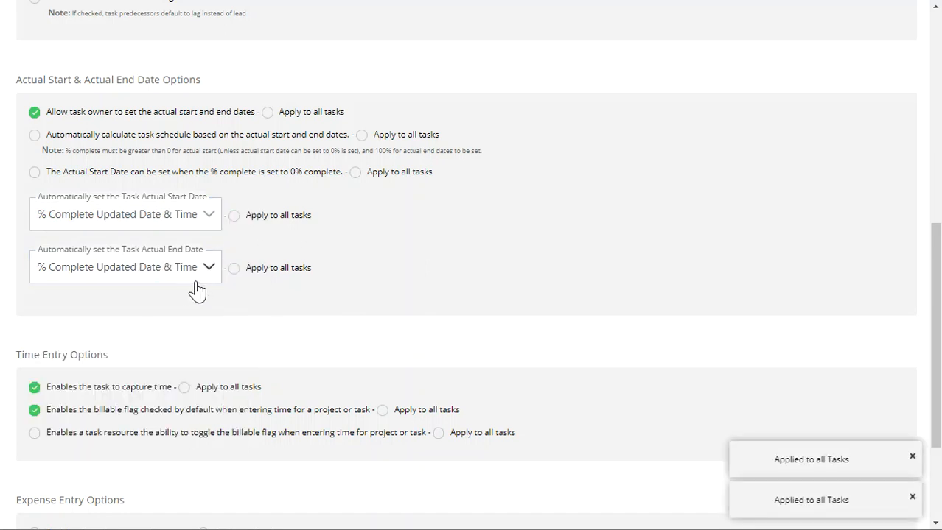
# Return to the project's task list and set the work status of the "Edit" task to Done
pyautogui.scroll(7, 111, 81)
pyautogui.click(761, 74)
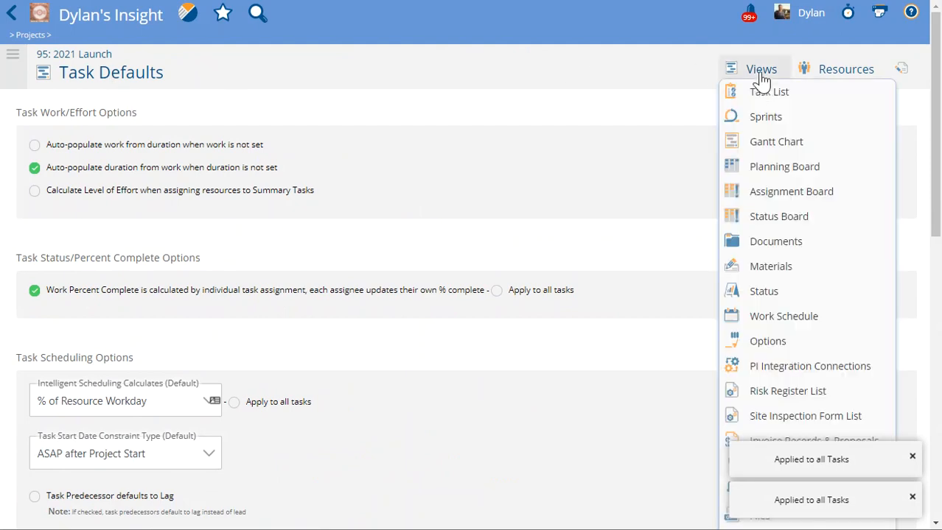
pyautogui.click(764, 93)
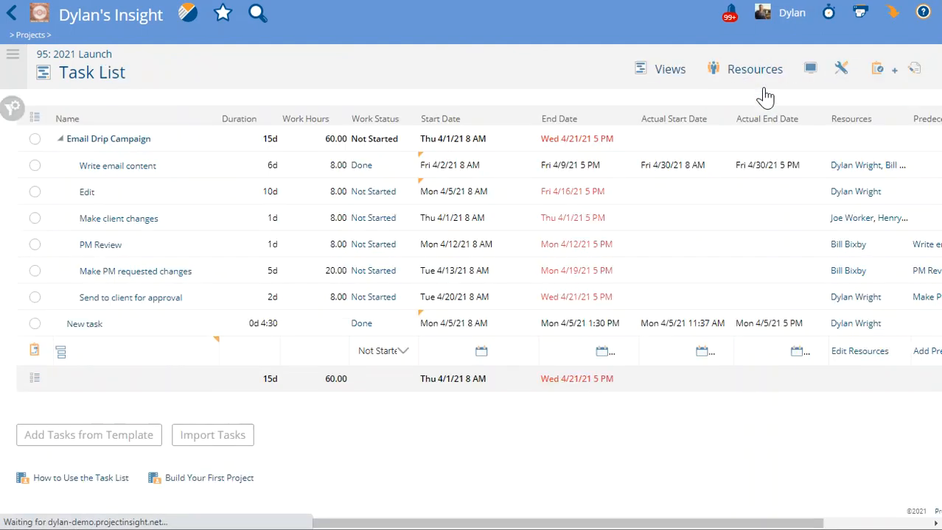
pyautogui.click(362, 194)
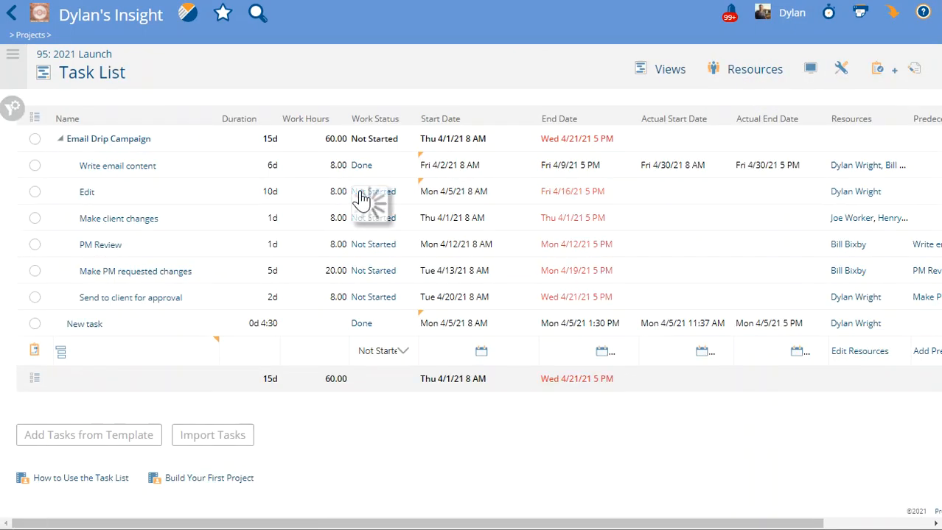
pyautogui.click(358, 213)
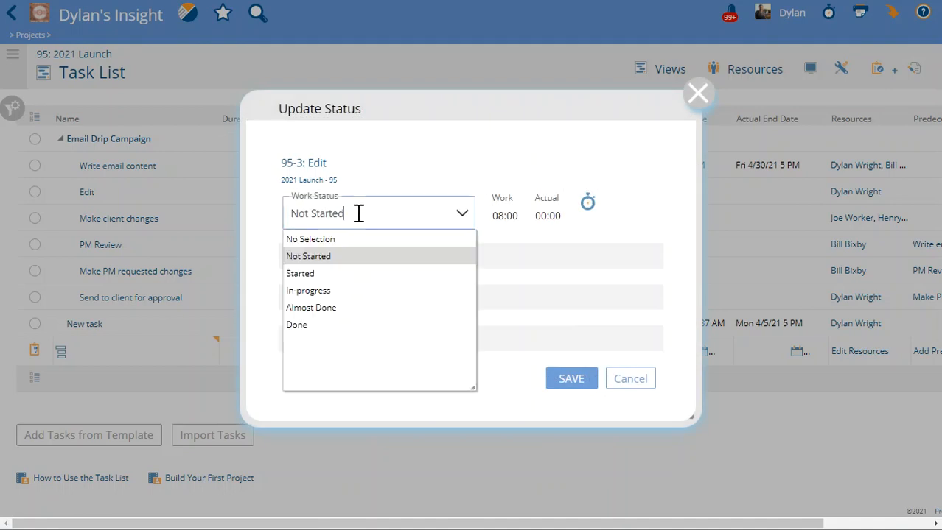
pyautogui.click(314, 326)
pyautogui.click(572, 382)
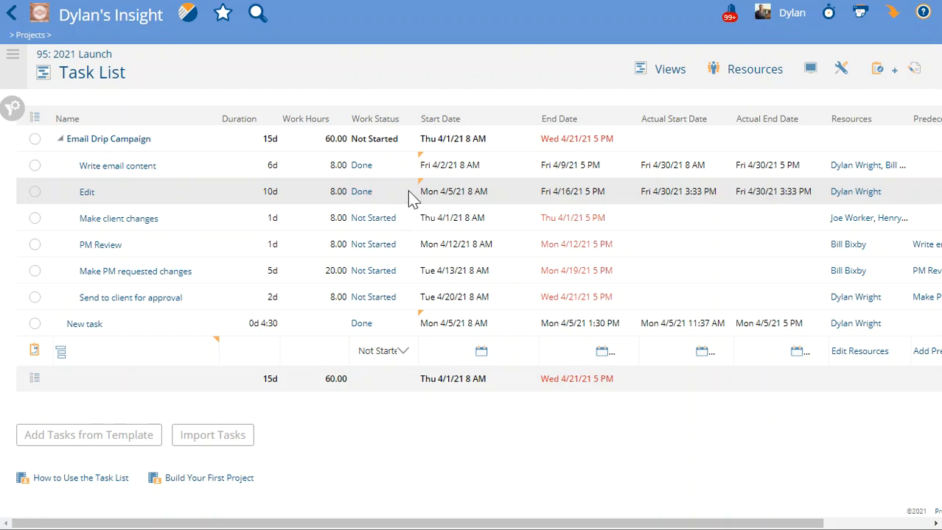
# In the project's task defaults, set the automatic Task Actual Start Date and Actual End Date to % Complete Updated Date
pyautogui.click(915, 68)
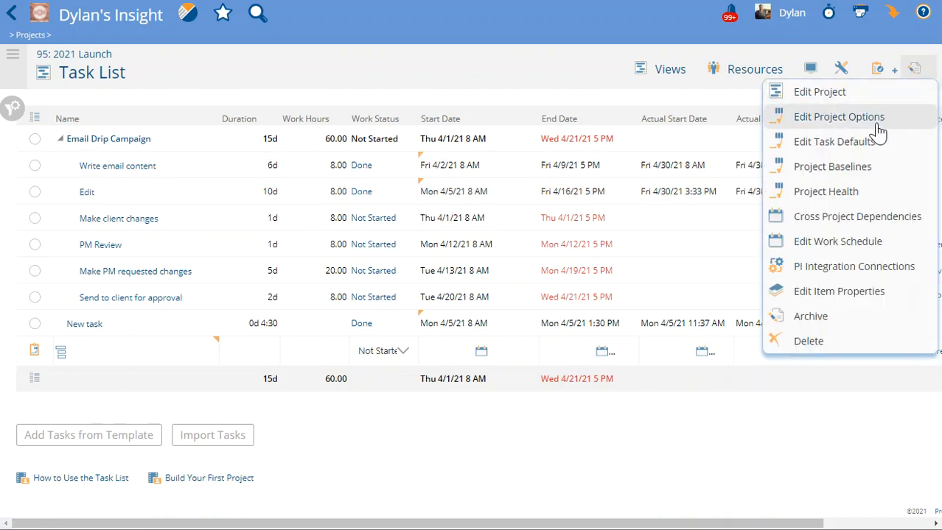
pyautogui.click(825, 150)
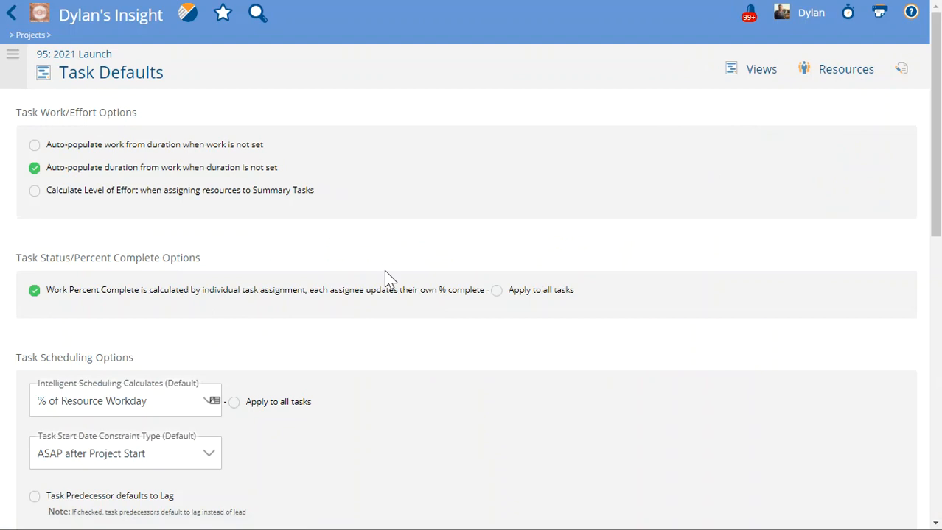
pyautogui.scroll(-5, 288, 330)
pyautogui.click(209, 289)
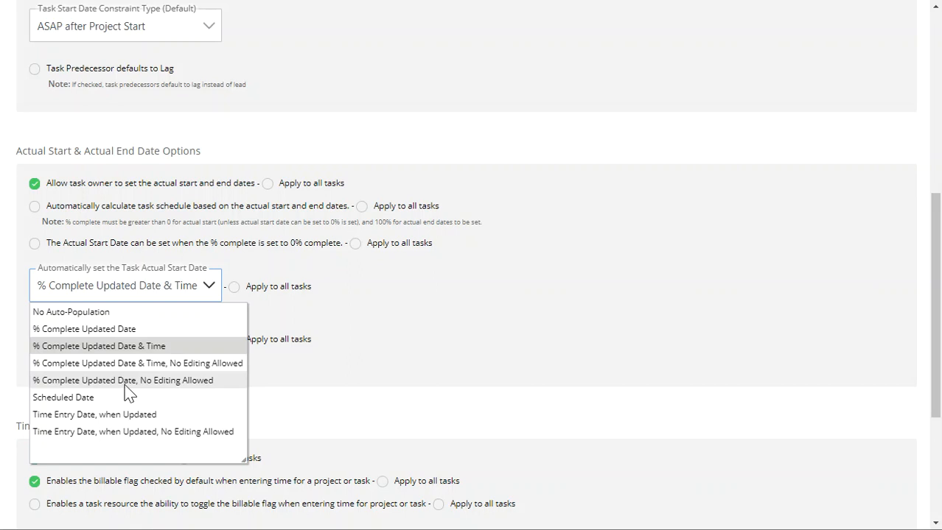
pyautogui.click(82, 330)
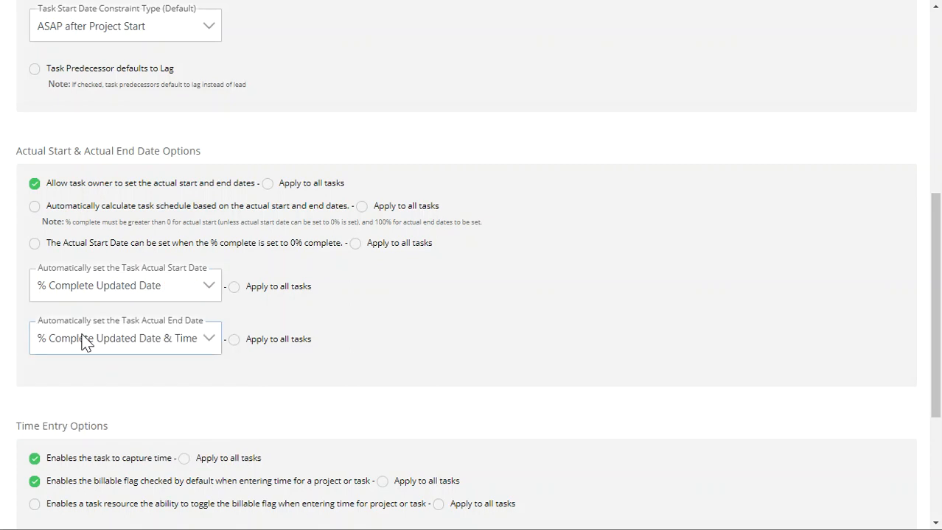
pyautogui.click(85, 335)
pyautogui.click(111, 376)
# Apply the actual start and end date settings to all tasks and save the task defaults
pyautogui.scroll(-4, 165, 376)
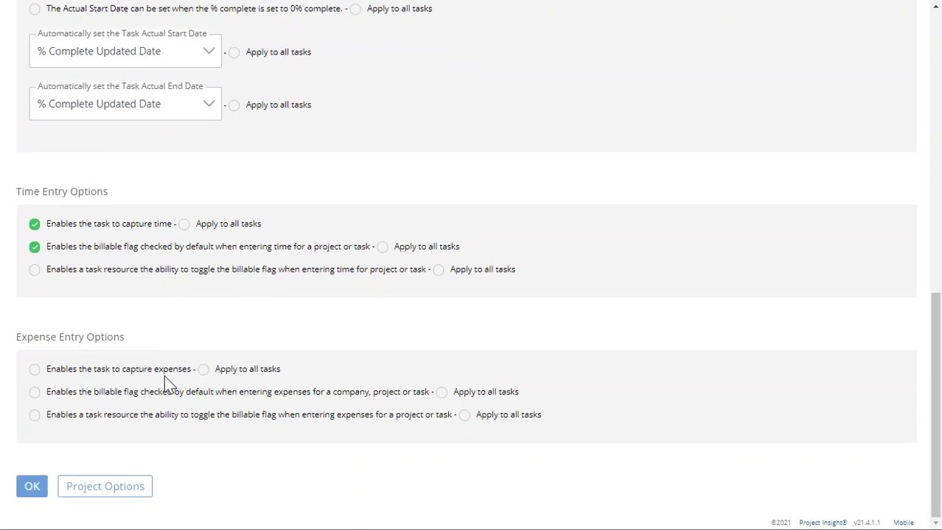
pyautogui.click(278, 106)
pyautogui.click(284, 53)
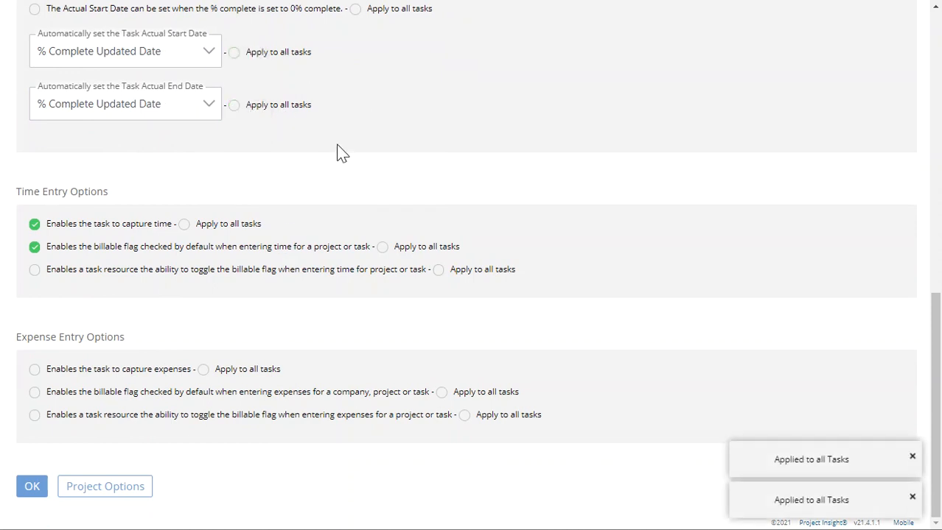
pyautogui.click(32, 487)
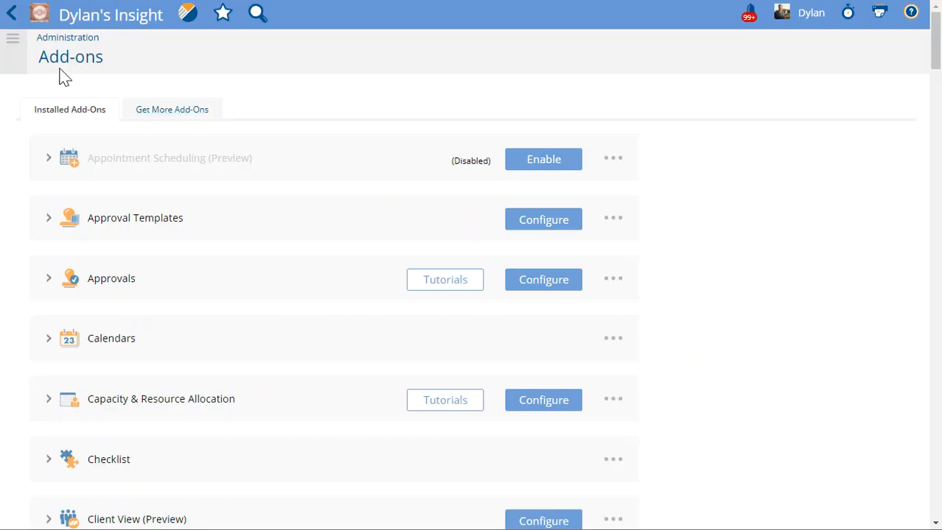
# Search the installed add-ons for "projects" and open the configuration of Projects and Tasks
pyautogui.scroll(-9, 94, 423)
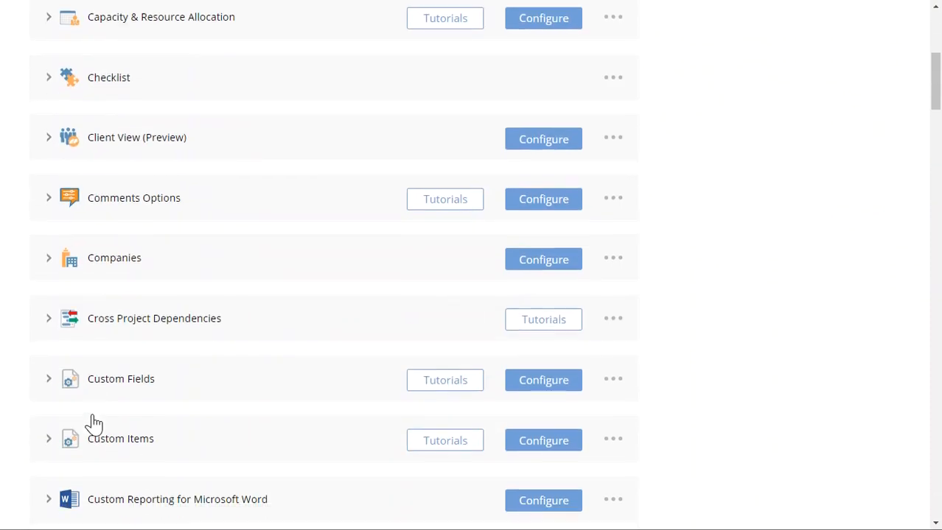
pyautogui.scroll(-10, 94, 423)
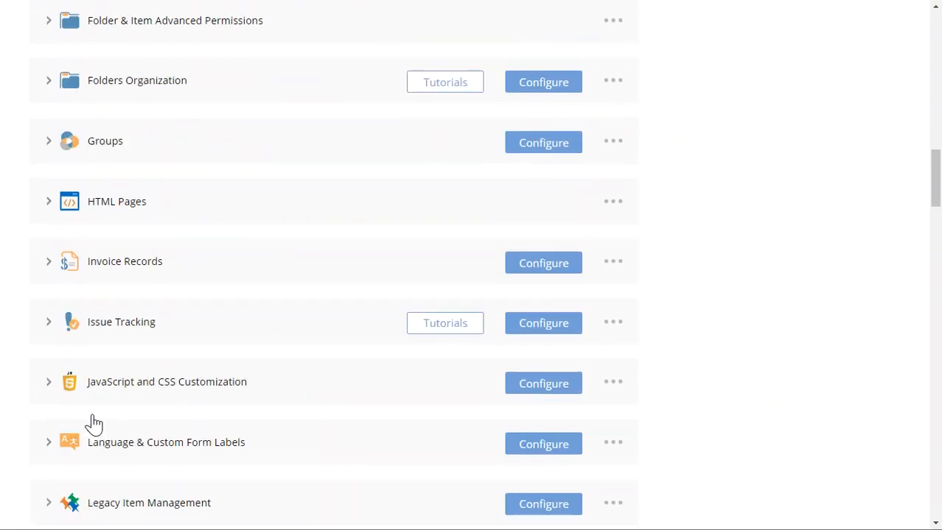
pyautogui.scroll(-3, 123, 404)
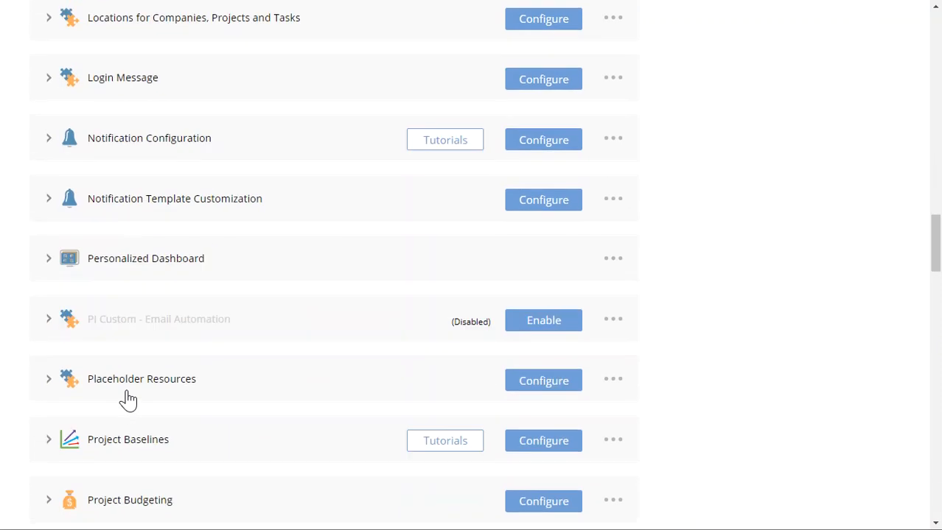
pyautogui.hotkey('ctrl', 'f')
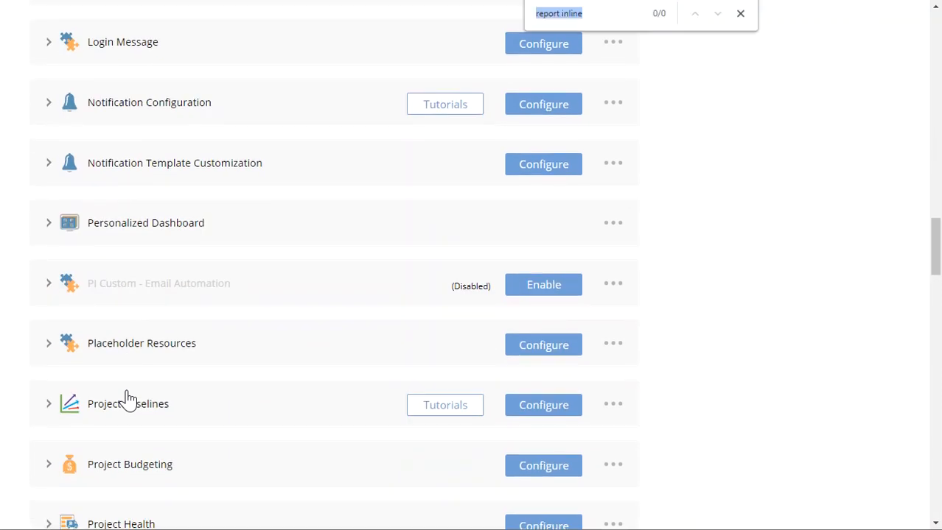
pyautogui.write('projects')
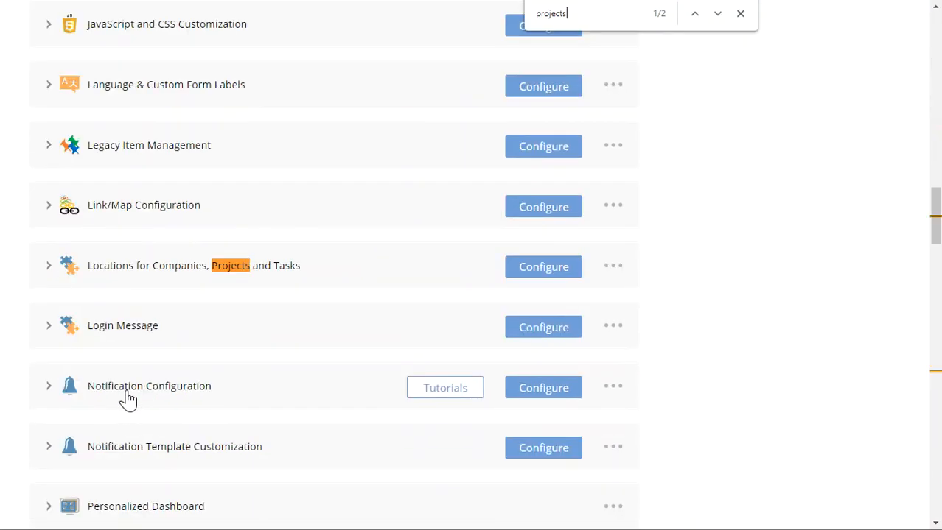
pyautogui.press('Return')
pyautogui.click(558, 269)
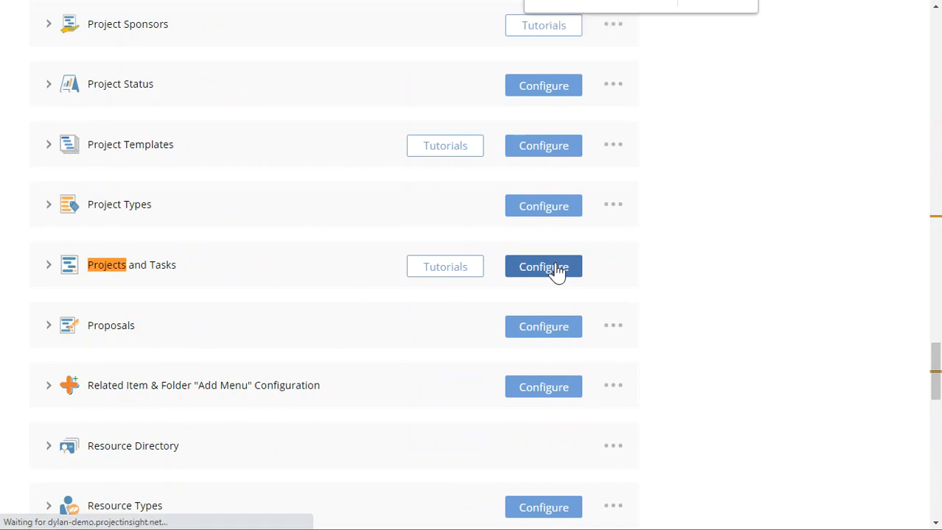
# Open the site-wide task default settings from the Projects and Tasks configuration
pyautogui.scroll(-5, 266, 274)
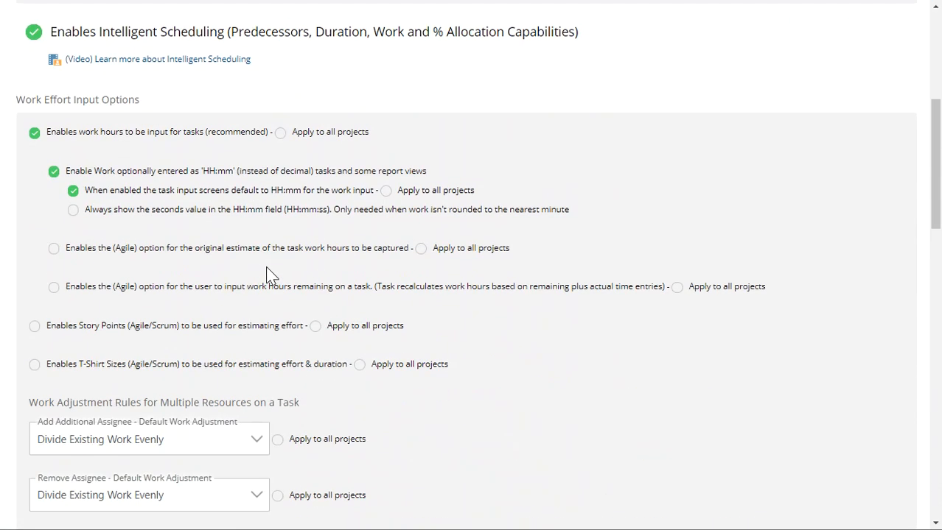
pyautogui.scroll(2, 269, 274)
pyautogui.scroll(-10, 269, 274)
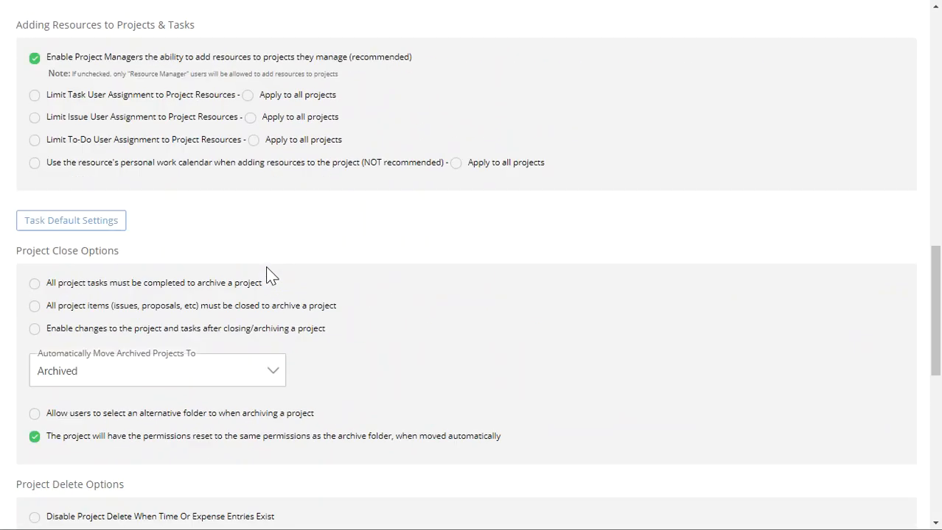
pyautogui.click(89, 114)
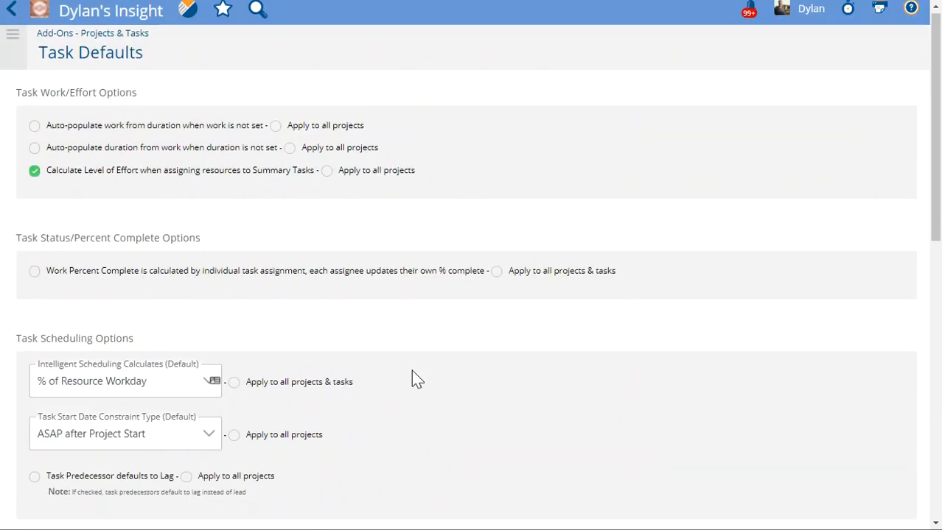
# Set the site-wide automatic Task Actual Start and End Dates to % Complete Updated Date and apply both to all projects & tasks
pyautogui.scroll(-5, 412, 378)
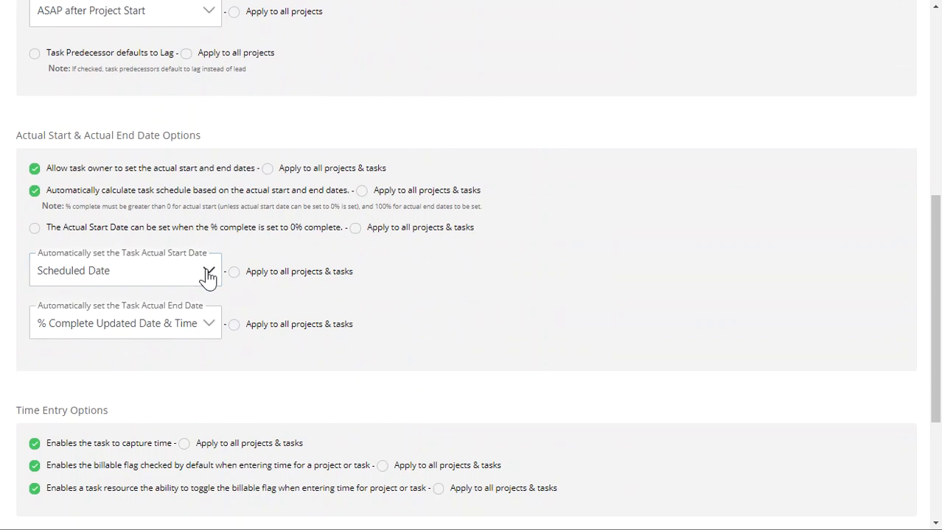
pyautogui.click(83, 271)
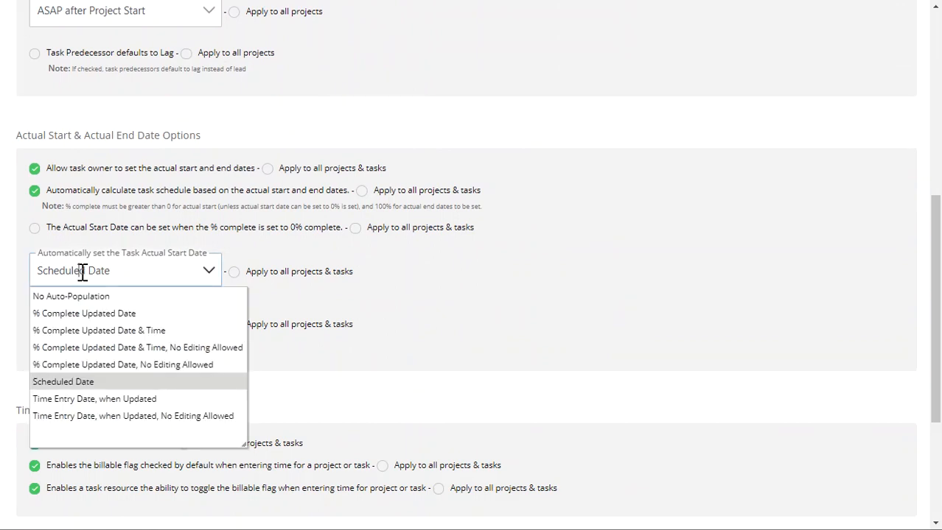
pyautogui.click(91, 315)
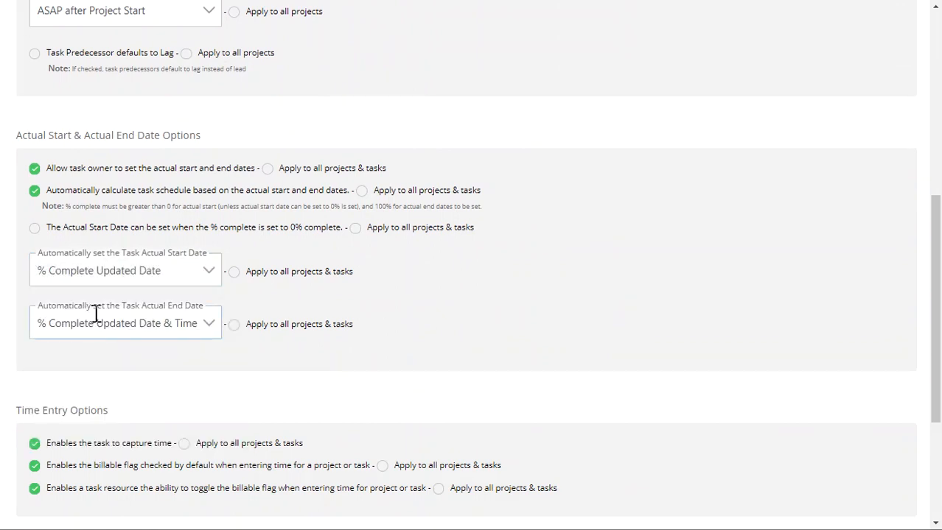
pyautogui.click(92, 323)
pyautogui.click(111, 368)
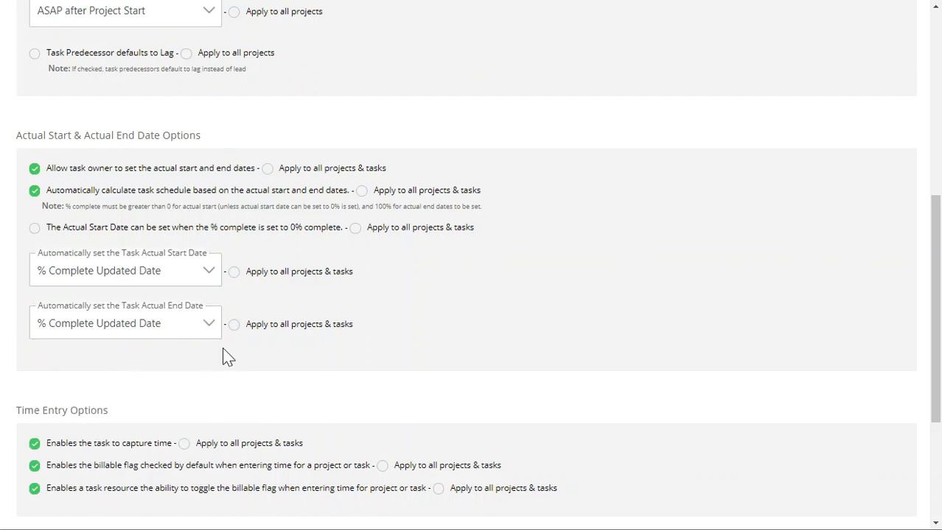
pyautogui.click(281, 325)
pyautogui.click(291, 274)
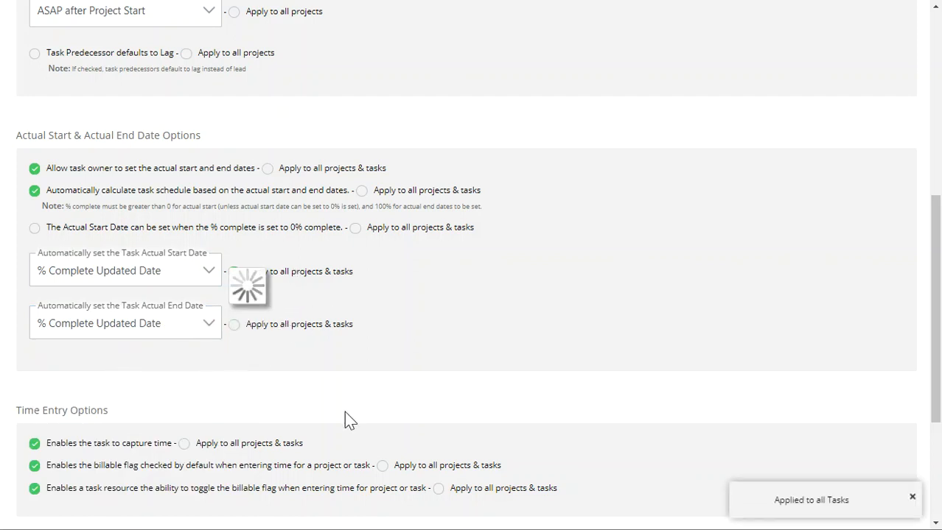